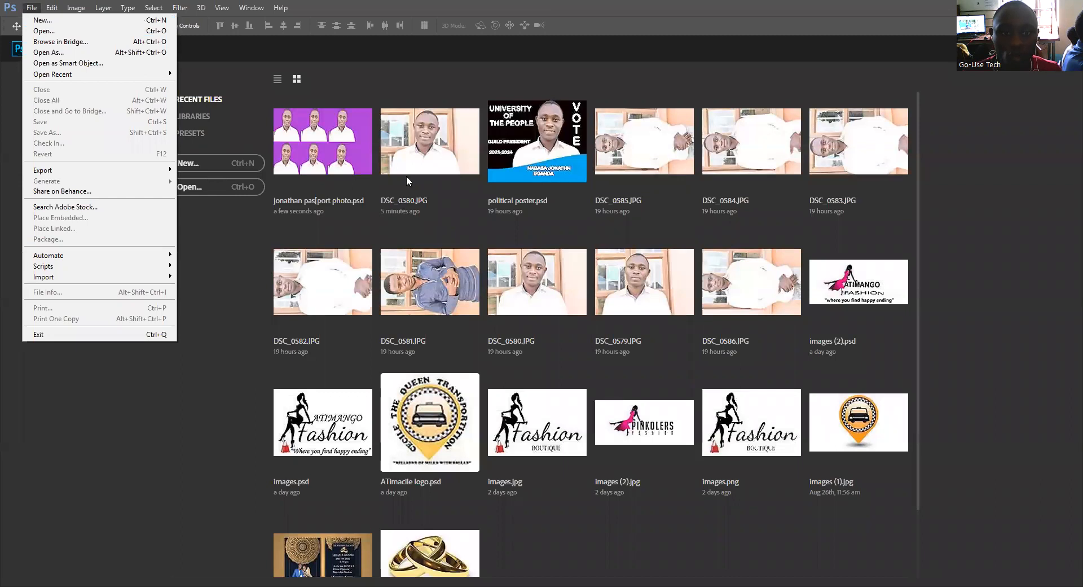
pyautogui.click(215, 161)
pyautogui.click(215, 163)
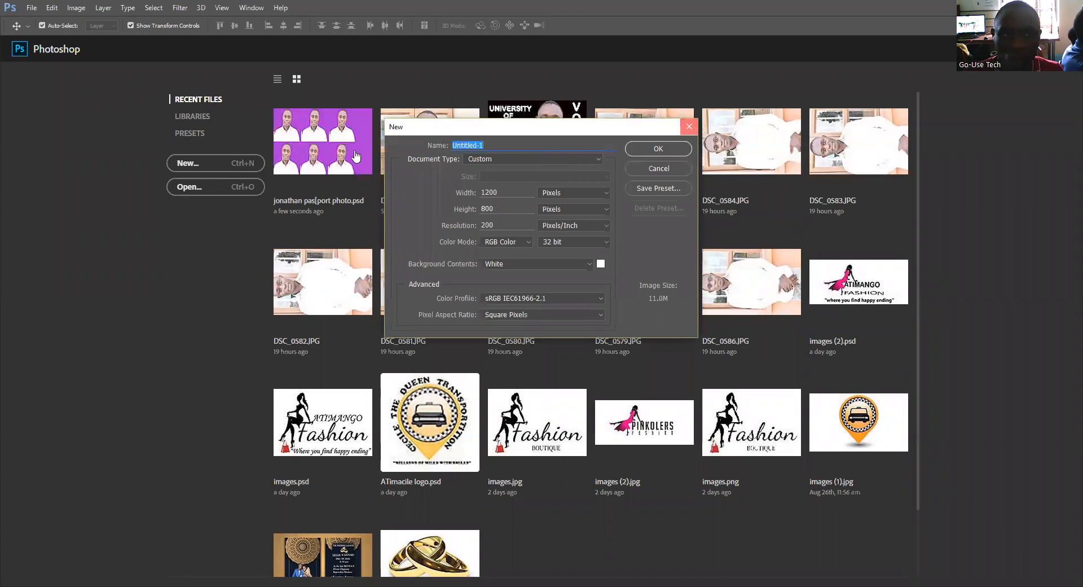
pyautogui.press('Escape')
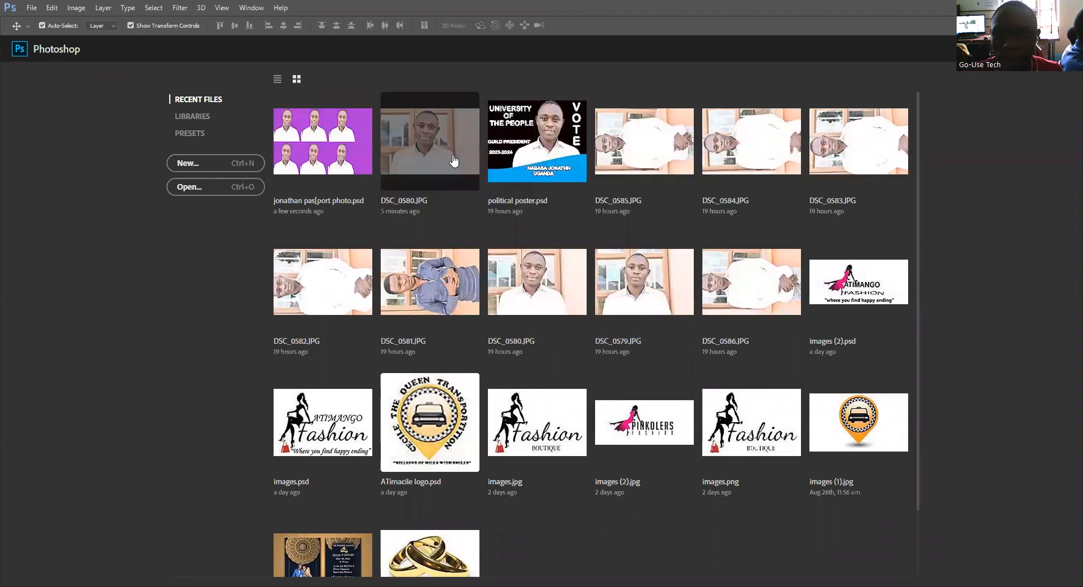
# - Open the recent photo DSC_0580.JPG and convert its locked background into a regular layer named Layer 0
pyautogui.click(451, 160)
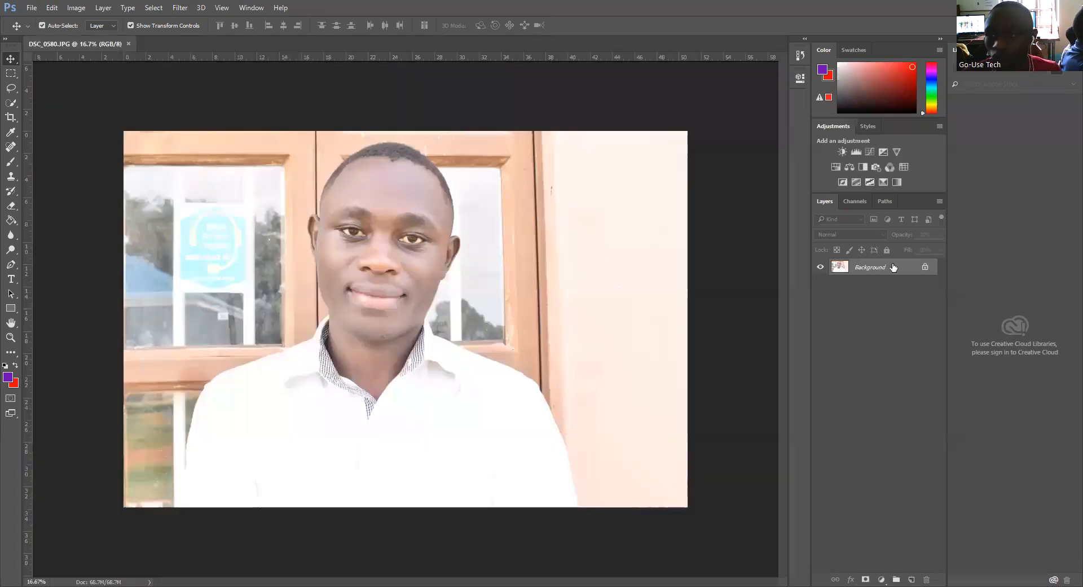
pyautogui.click(669, 227)
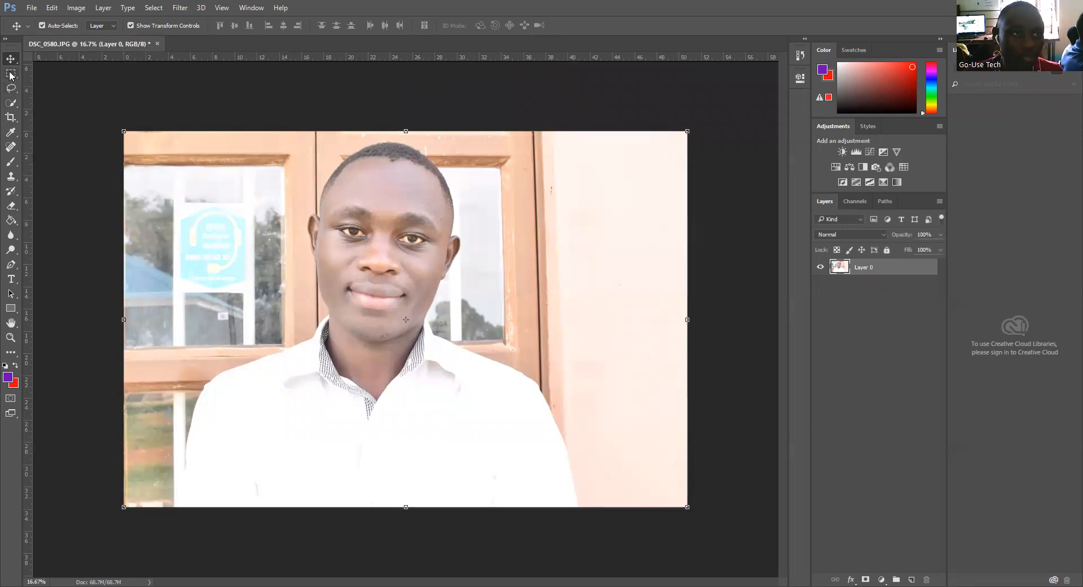
# - Select the man's head, shoulders and shirt with the Quick Selection tool, excluding the white window strip beside his sleeve
pyautogui.click(9, 104)
pyautogui.moveTo(366, 161)
pyautogui.mouseDown()
pyautogui.moveTo(338, 169)
pyautogui.moveTo(440, 226)
pyautogui.moveTo(411, 339)
pyautogui.moveTo(378, 389)
pyautogui.mouseUp()
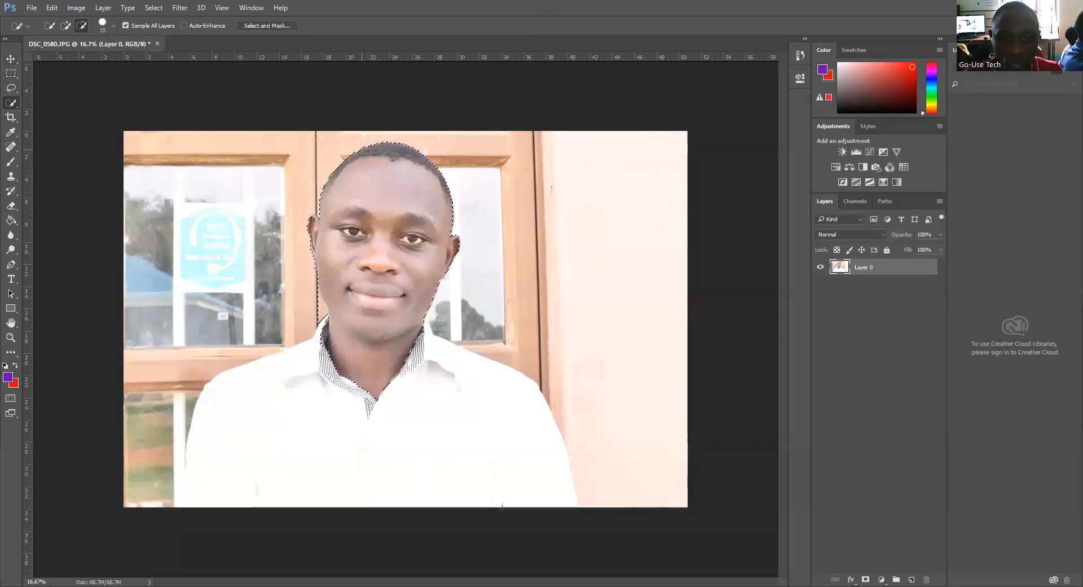
pyautogui.click(536, 492)
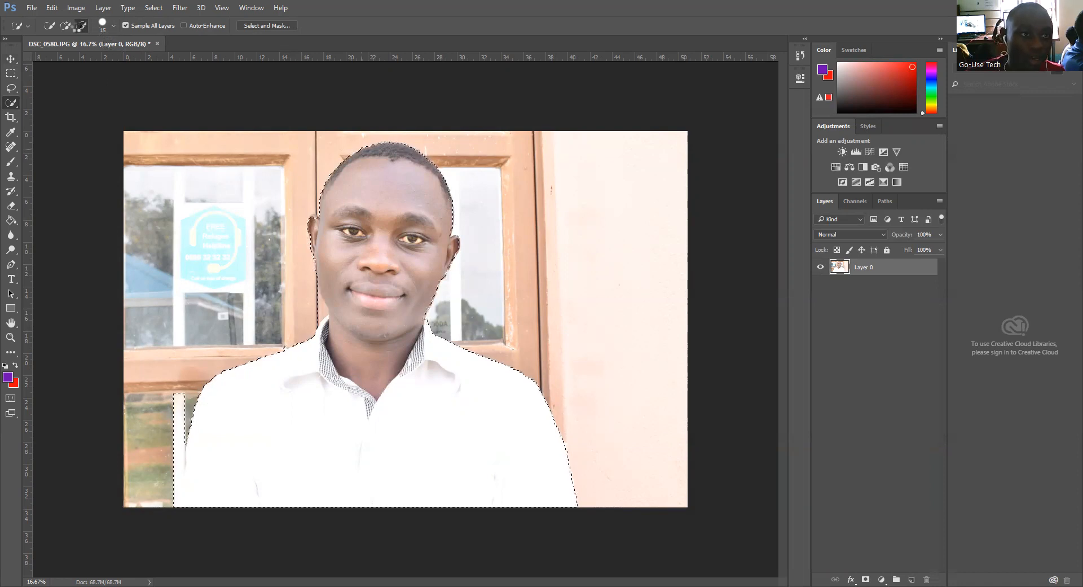
pyautogui.click(181, 417)
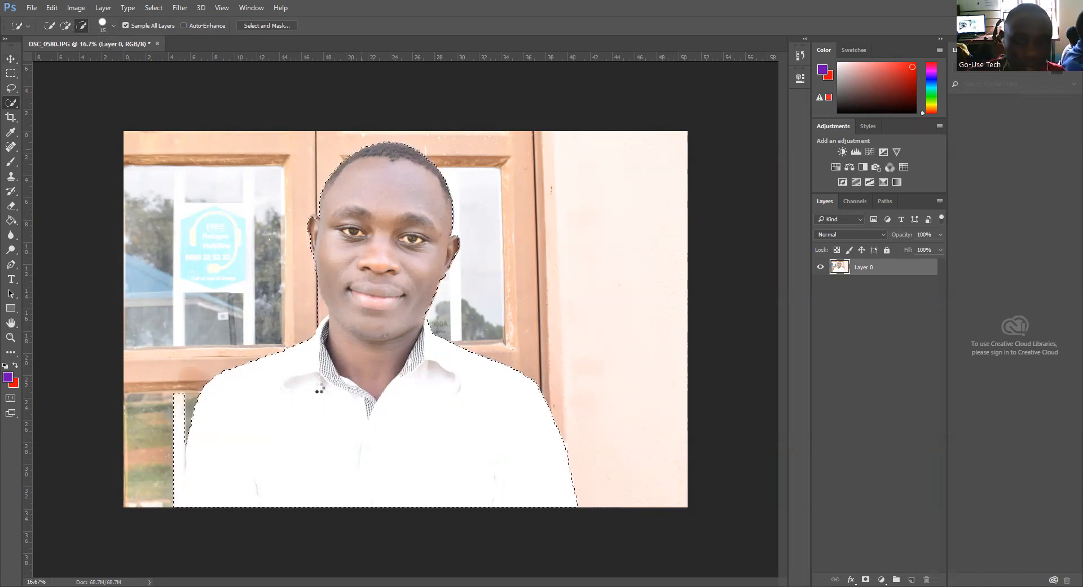
pyautogui.click(186, 415)
pyautogui.click(180, 488)
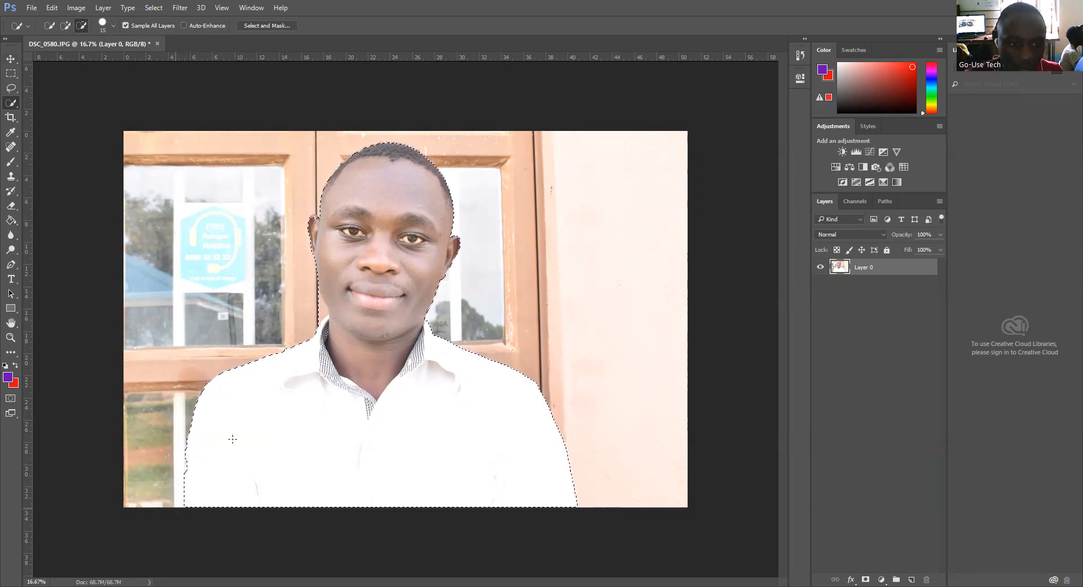
# - Examine the selection outline up close around the man's head, ears, collar and shoulders
pyautogui.hotkey('ctrl', 'd')
pyautogui.hotkey('ctrl', '+')
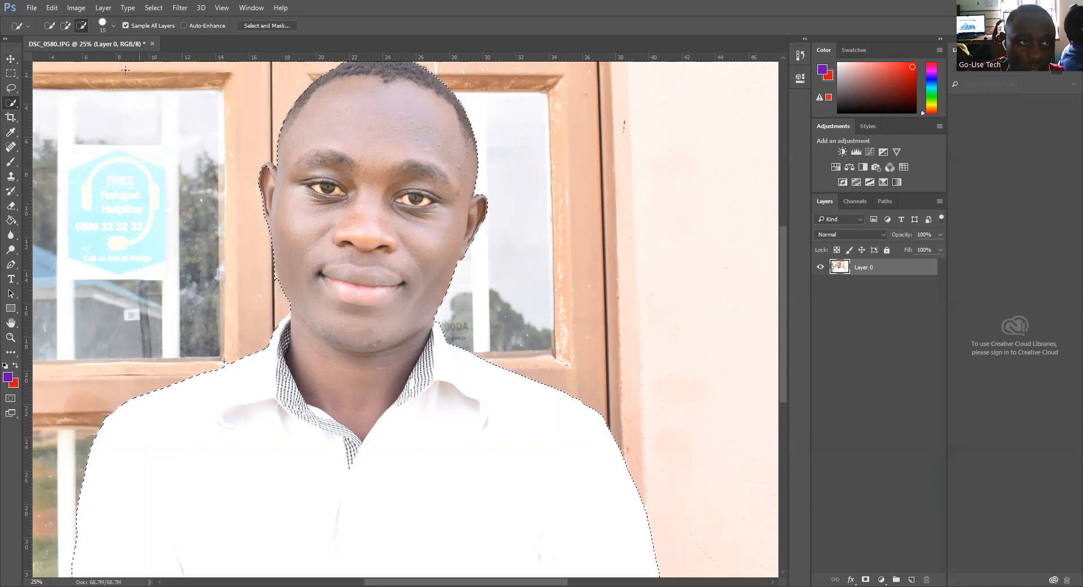
pyautogui.scroll(1, 338, 169)
pyautogui.scroll(-2, 410, 110)
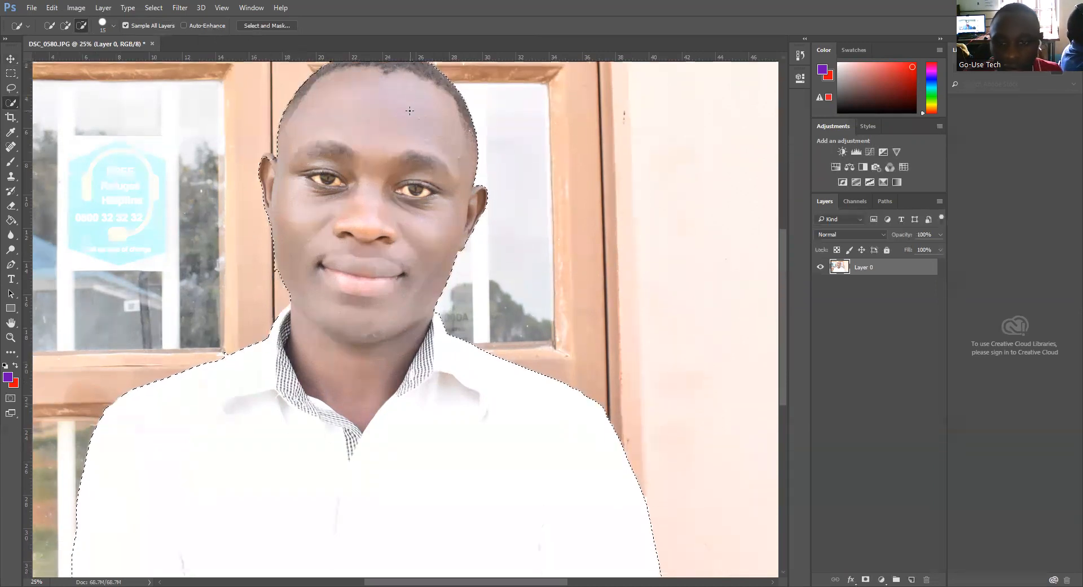
pyautogui.scroll(-2, 410, 110)
pyautogui.scroll(2, 410, 111)
pyautogui.scroll(3, 409, 111)
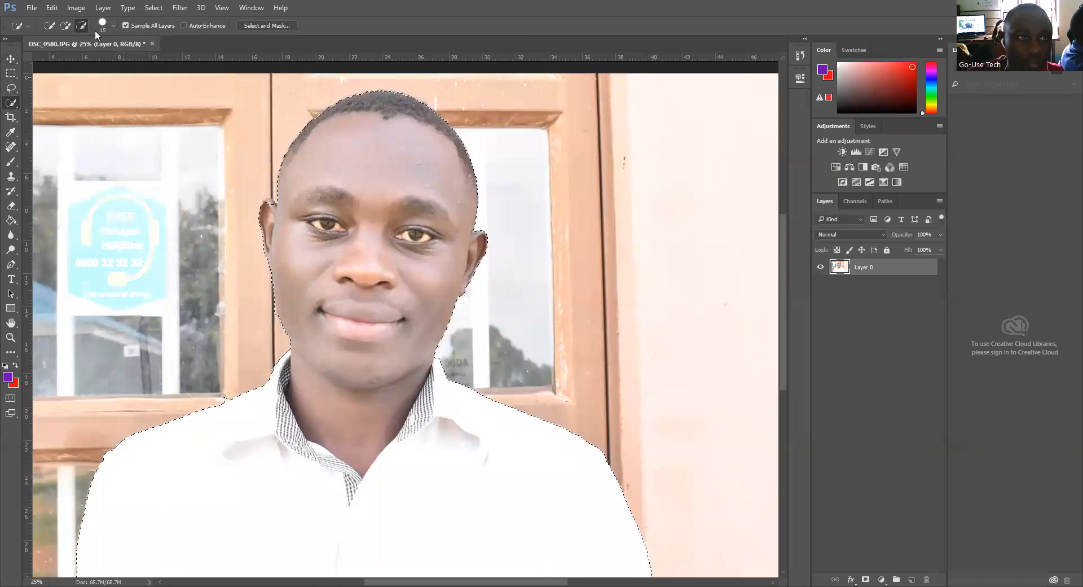
pyautogui.click(65, 23)
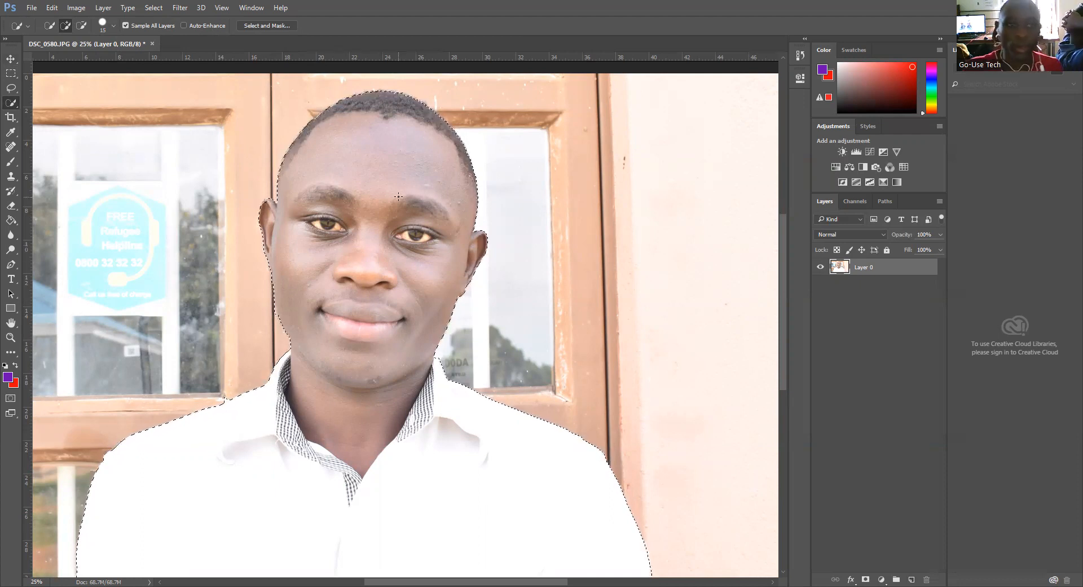
pyautogui.scroll(-2, 339, 192)
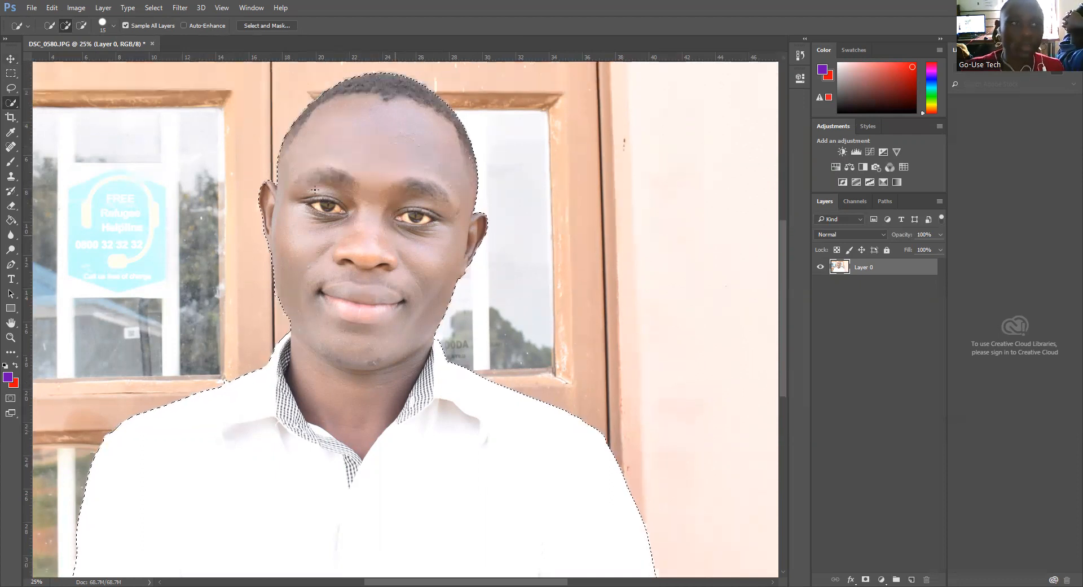
pyautogui.scroll(2, 314, 190)
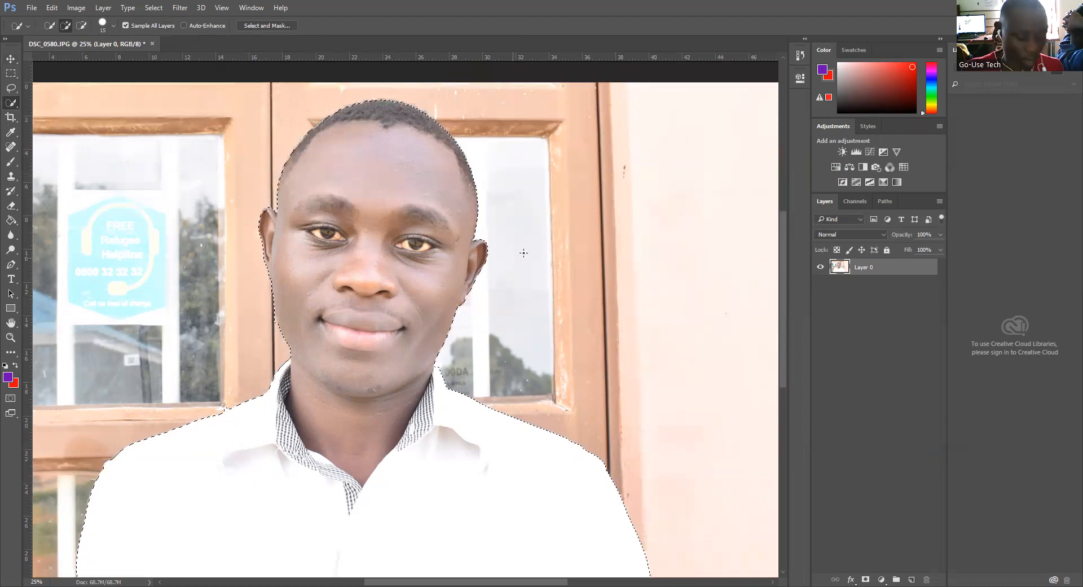
# - Start a new document and name it with the subject's first name followed by "passport photo"
pyautogui.click(32, 8)
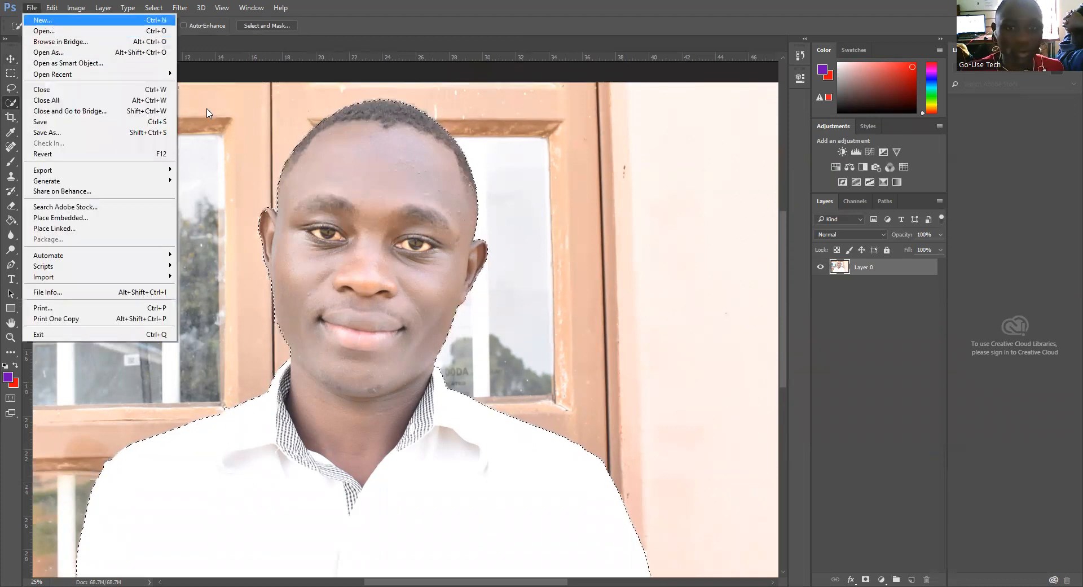
pyautogui.click(53, 23)
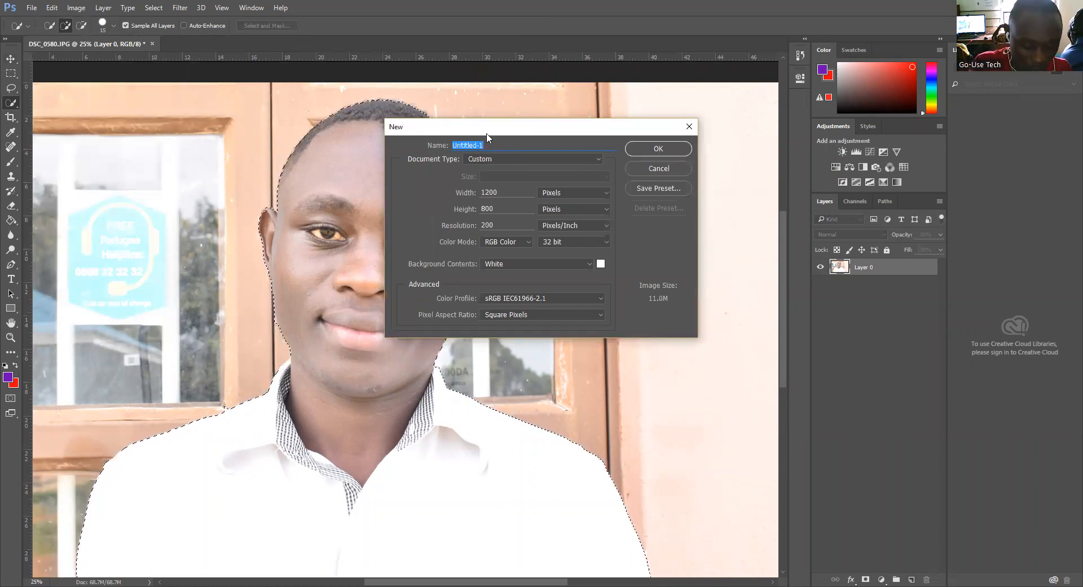
pyautogui.write('jonata')
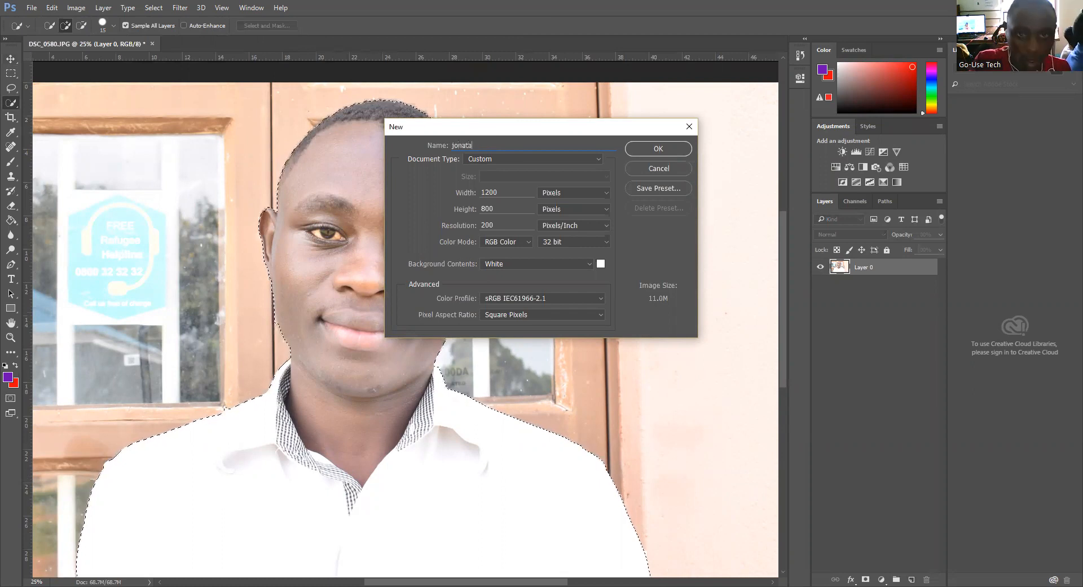
pyautogui.write('=')
pyautogui.press('BackSpace')
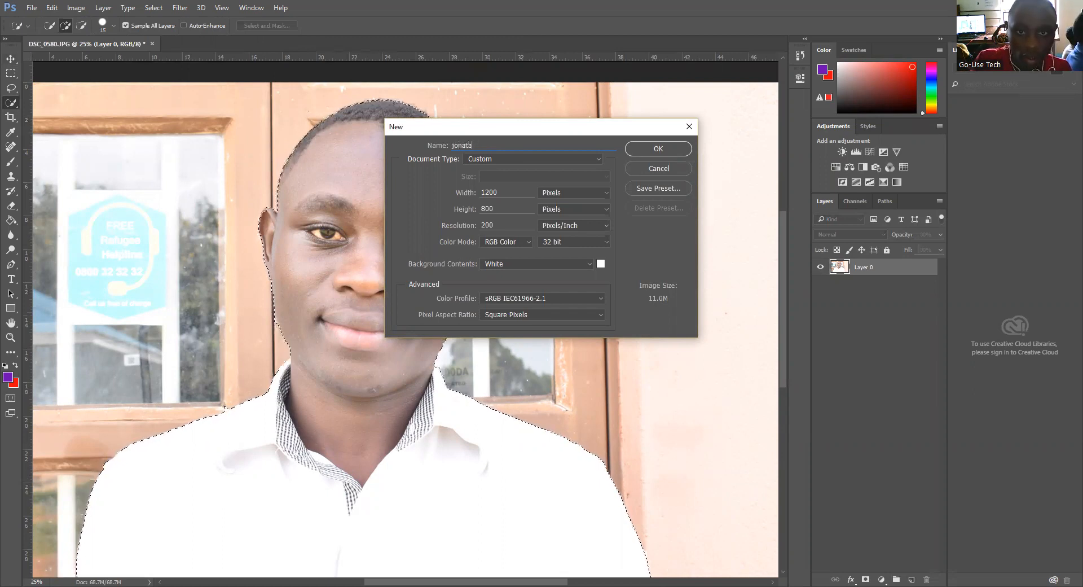
pyautogui.write('an paa')
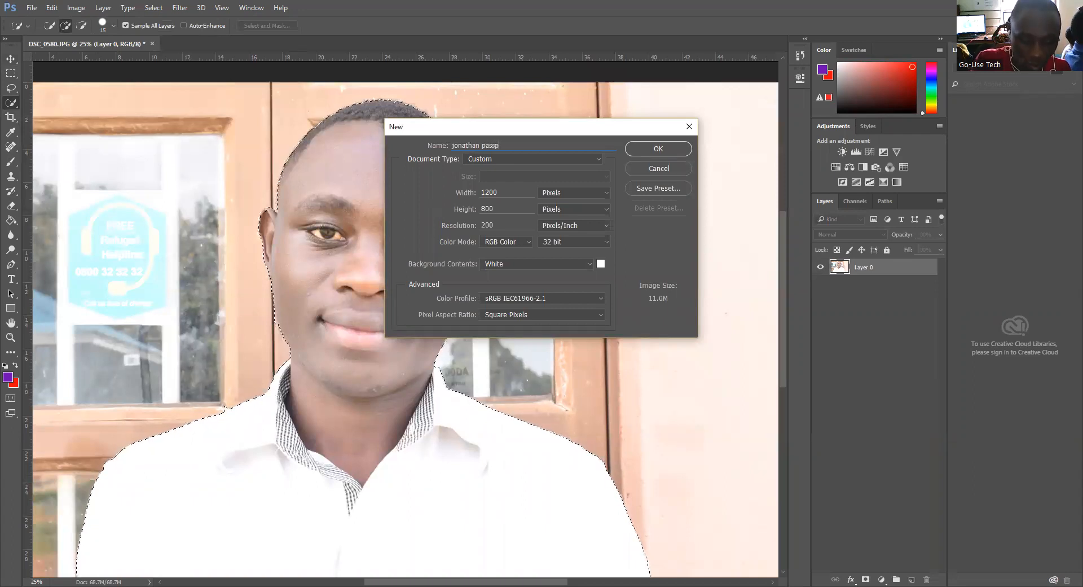
pyautogui.write('sport photo')
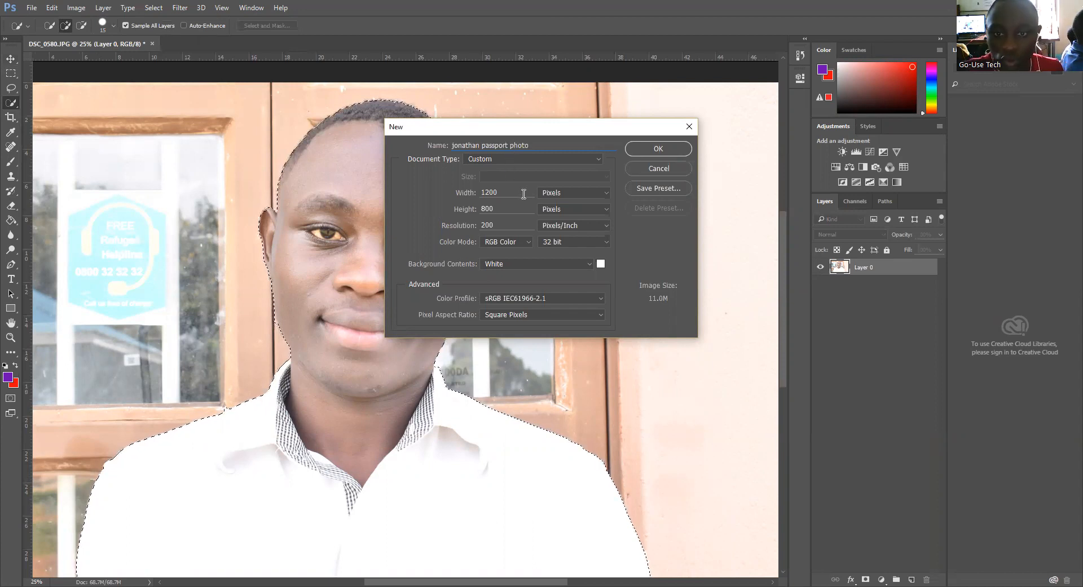
# - Create the document at 1200 x 800 pixels and 200 pixels/inch, and convert its background into a regular layer
pyautogui.click(577, 194)
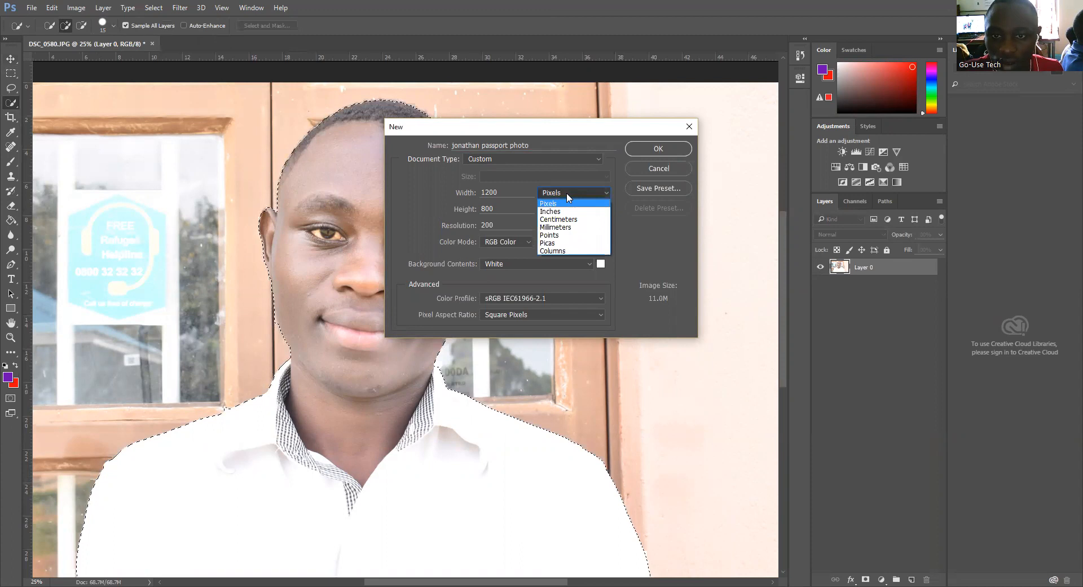
pyautogui.click(495, 195)
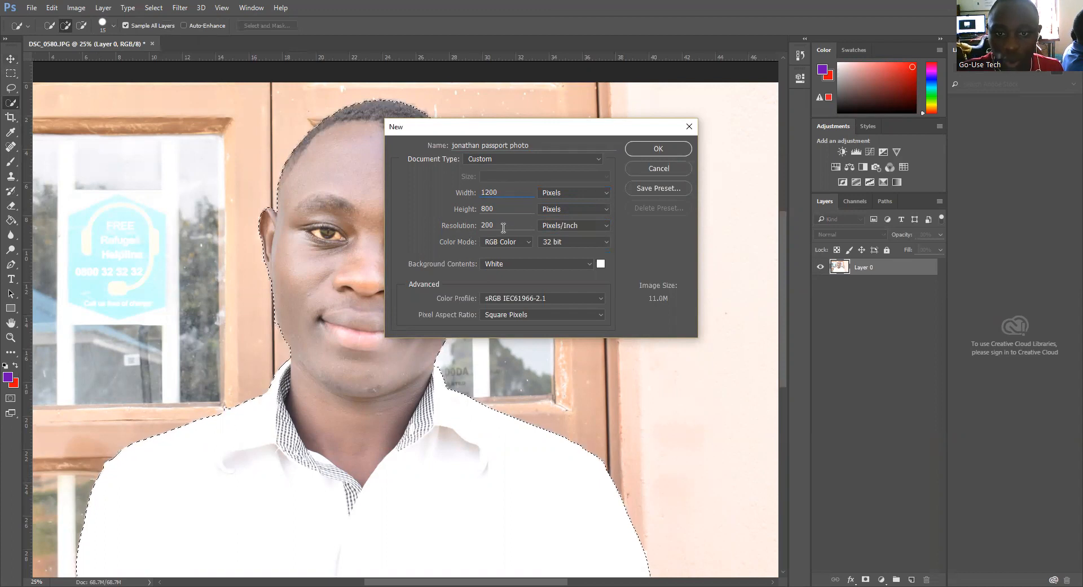
pyautogui.click(668, 149)
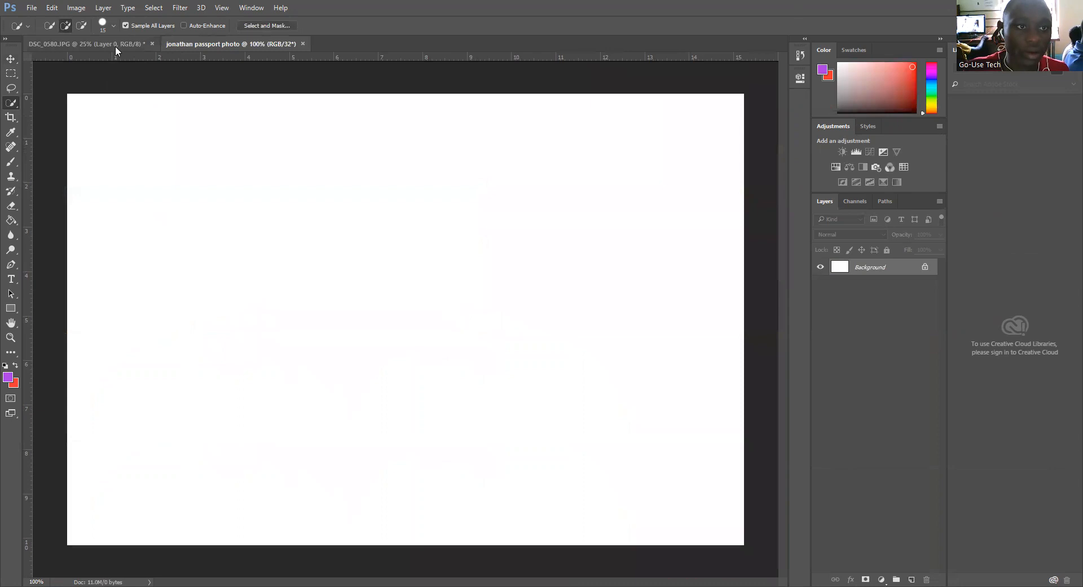
pyautogui.doubleClick(873, 275)
pyautogui.click(640, 192)
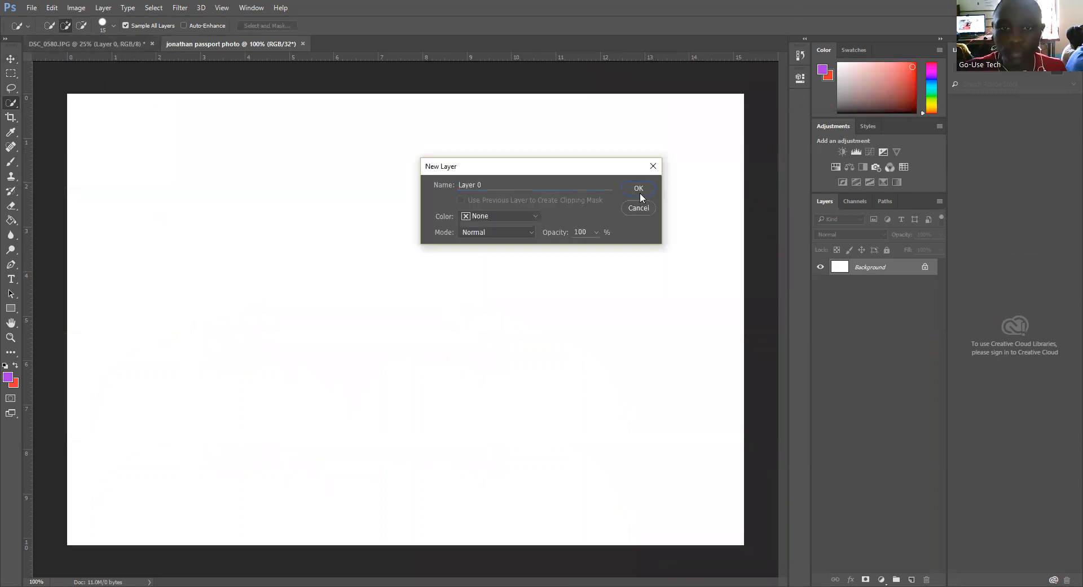
# - Move the selected man from DSC_0580.JPG into the passport photo document as a new layer
pyautogui.click(95, 47)
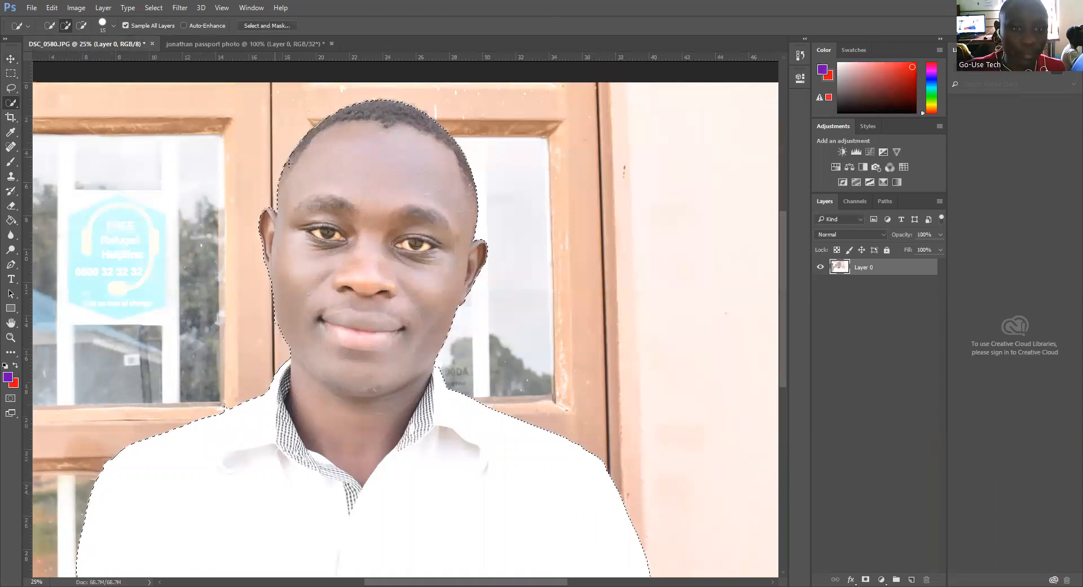
pyautogui.click(7, 59)
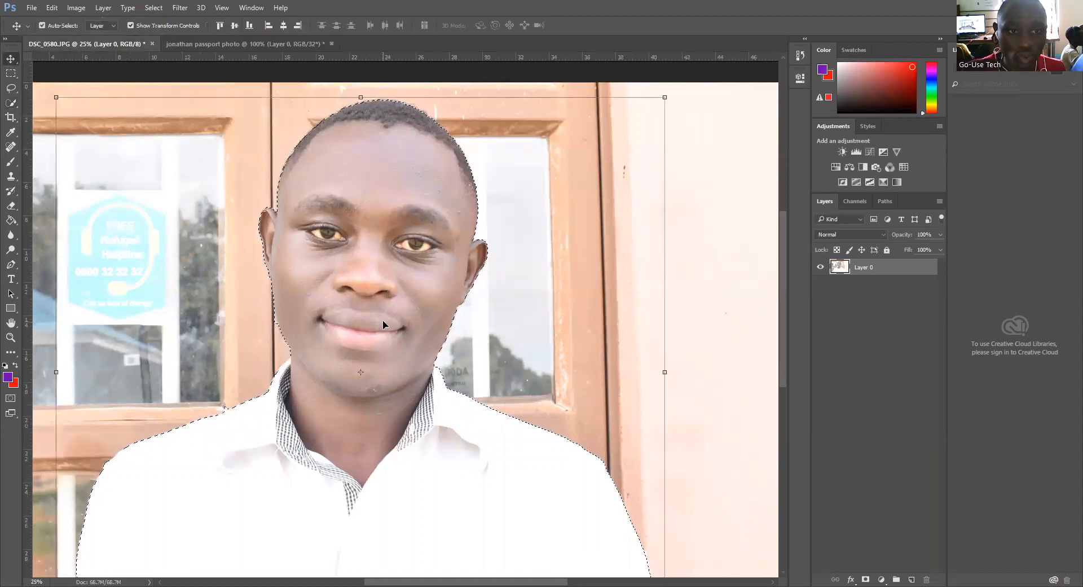
pyautogui.moveTo(336, 141); pyautogui.dragTo(302, 294)
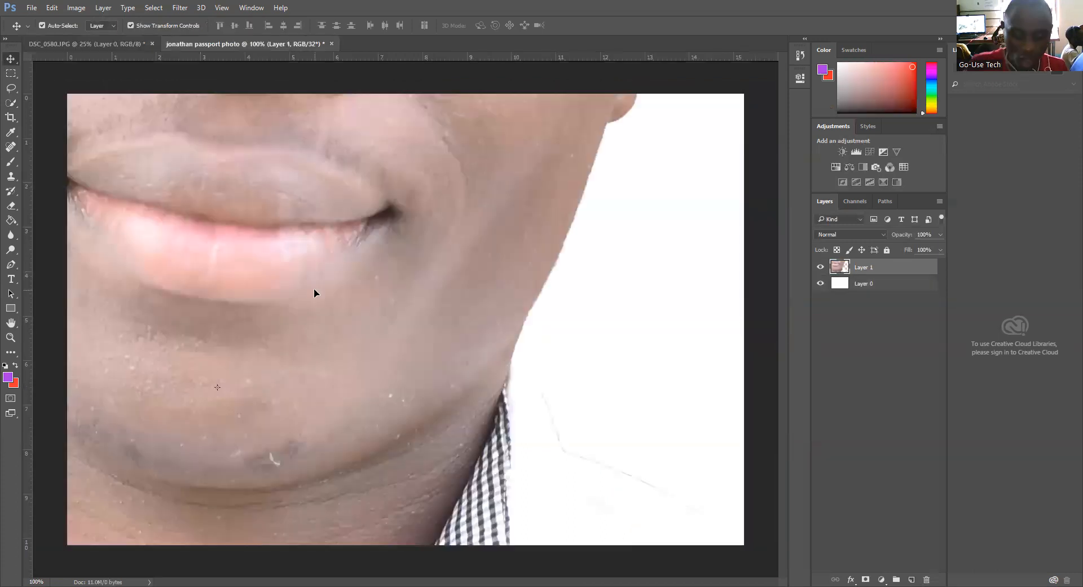
# - Scale the oversized cutout down to about 9.3% width and 10.3% height so it fits along the canvas's upper edge
pyautogui.hotkey('ctrl', '-')
pyautogui.hotkey('ctrl', '-')
pyautogui.hotkey('ctrl', '-')
pyautogui.hotkey('ctrl', '-')
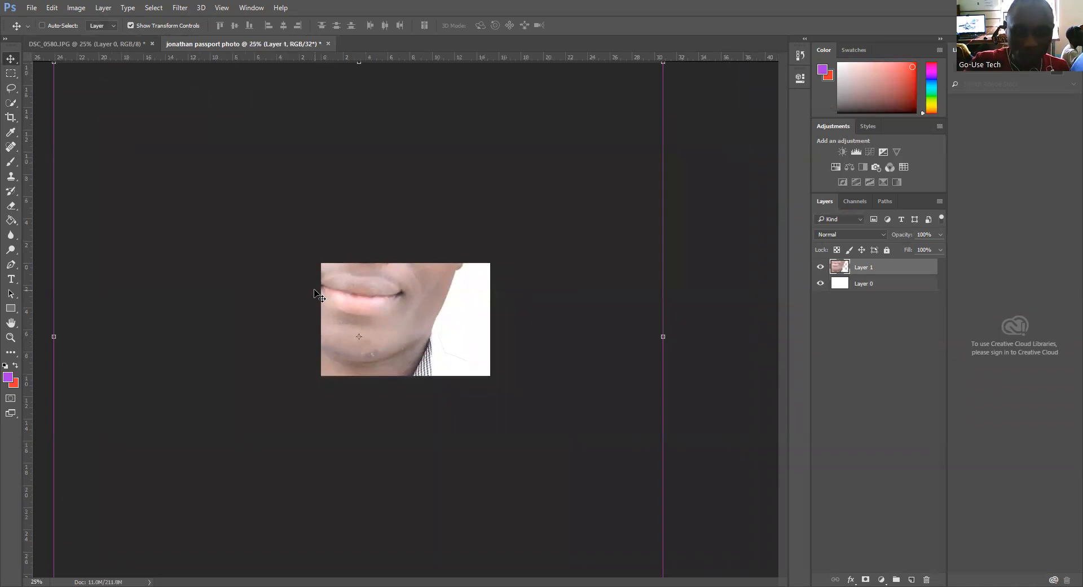
pyautogui.hotkey('ctrl', '-')
pyautogui.moveTo(267, 206); pyautogui.dragTo(398, 281)
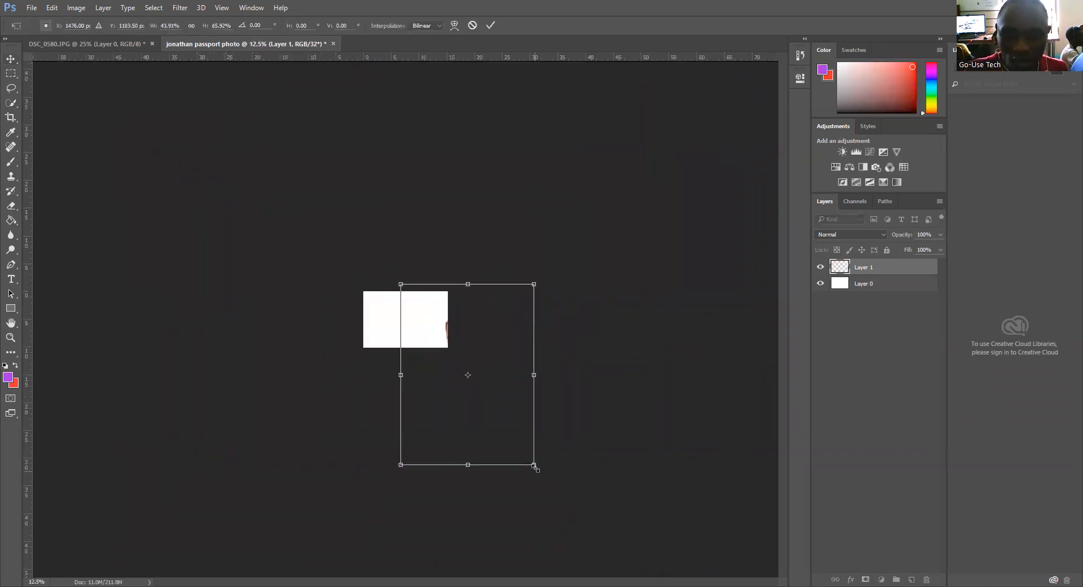
pyautogui.moveTo(530, 463); pyautogui.dragTo(425, 295)
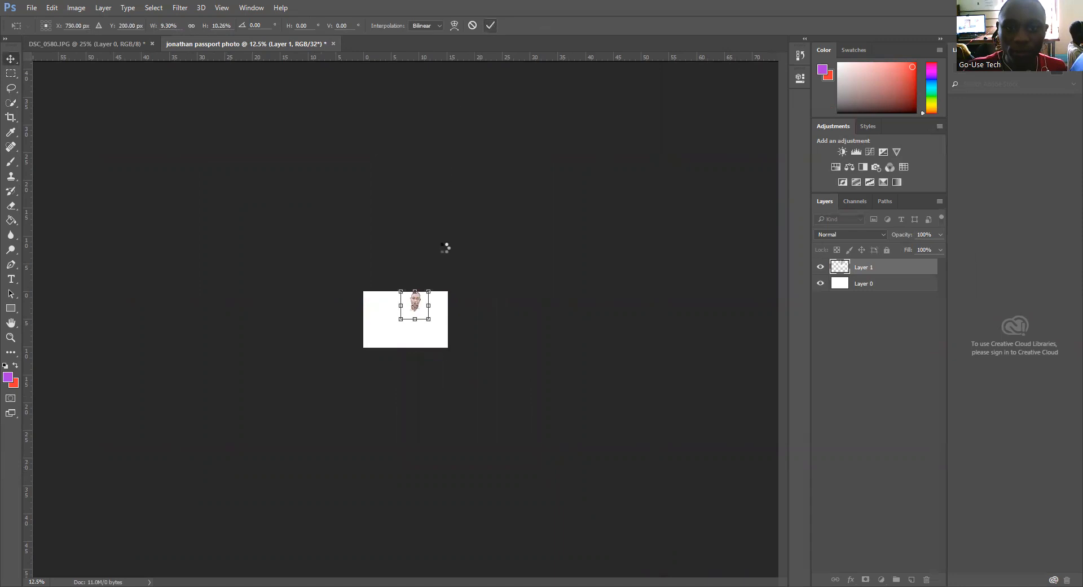
pyautogui.press('Return')
# - Draw a purple rectangle of about 1496 x 1090 px directly above Layer 0, covering the whole canvas behind the cutout
pyautogui.hotkey('ctrl', '+')
pyautogui.hotkey('ctrl', '+')
pyautogui.hotkey('ctrl', '+')
pyautogui.hotkey('ctrl', '+')
pyautogui.hotkey('ctrl', '+')
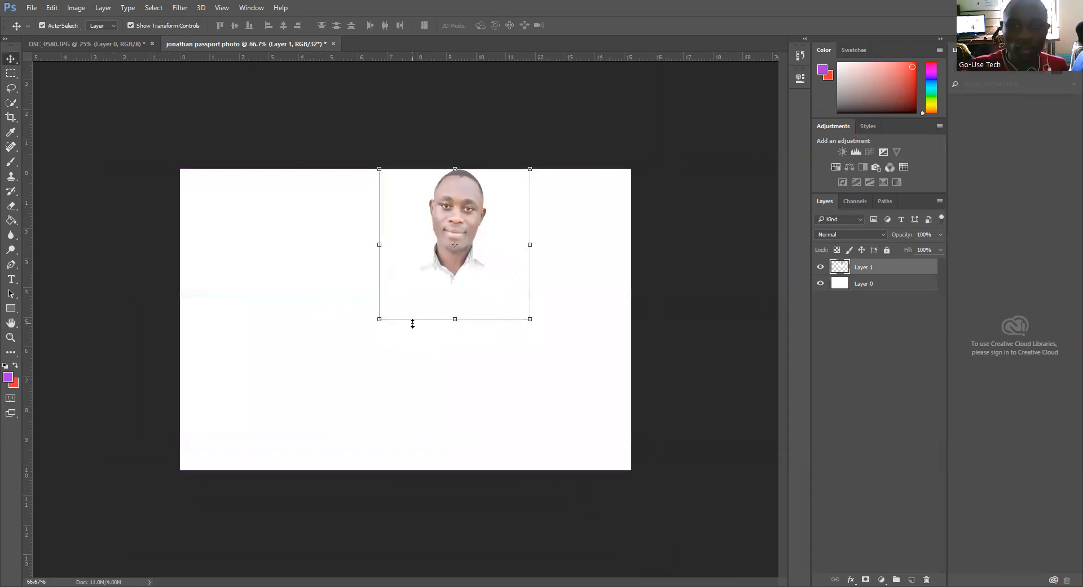
pyautogui.click(881, 290)
pyautogui.click(15, 308)
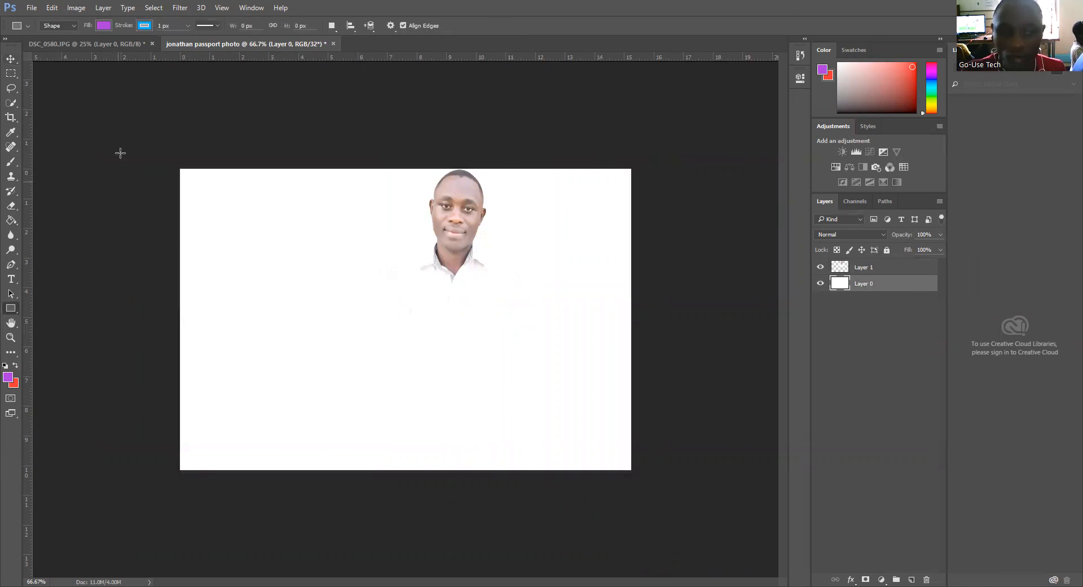
pyautogui.moveTo(115, 122); pyautogui.dragTo(676, 531)
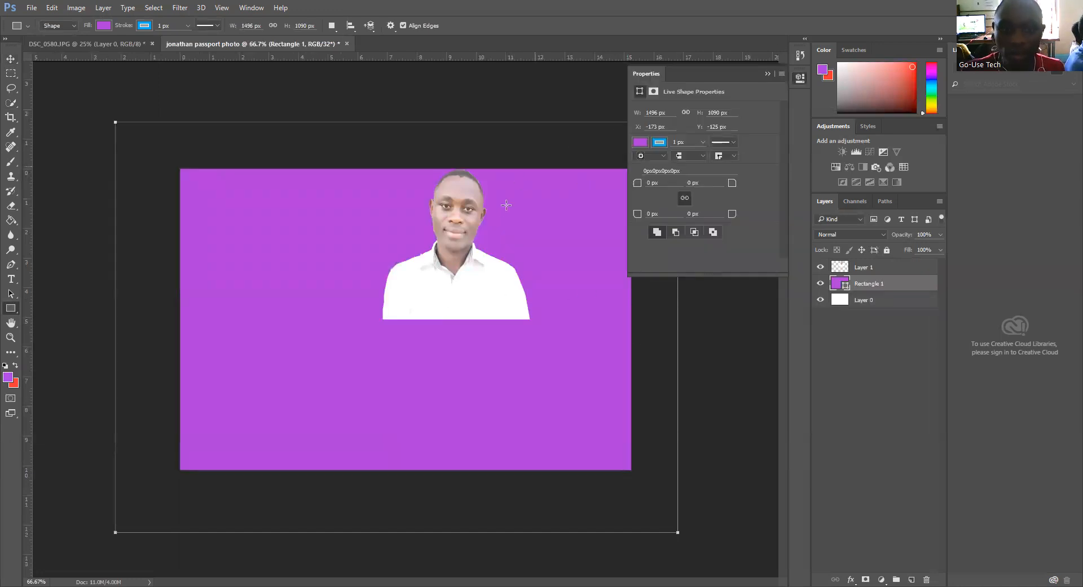
# - Move the man's cutout on Layer 1 into the canvas's upper-left corner and scale it to about 78% width and 86% height
pyautogui.click(863, 266)
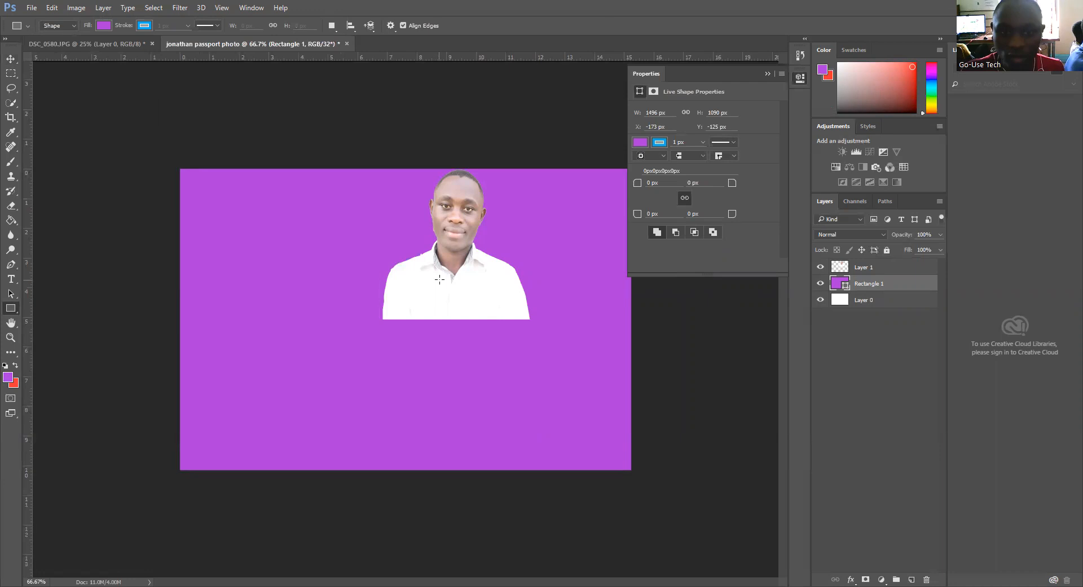
pyautogui.click(9, 59)
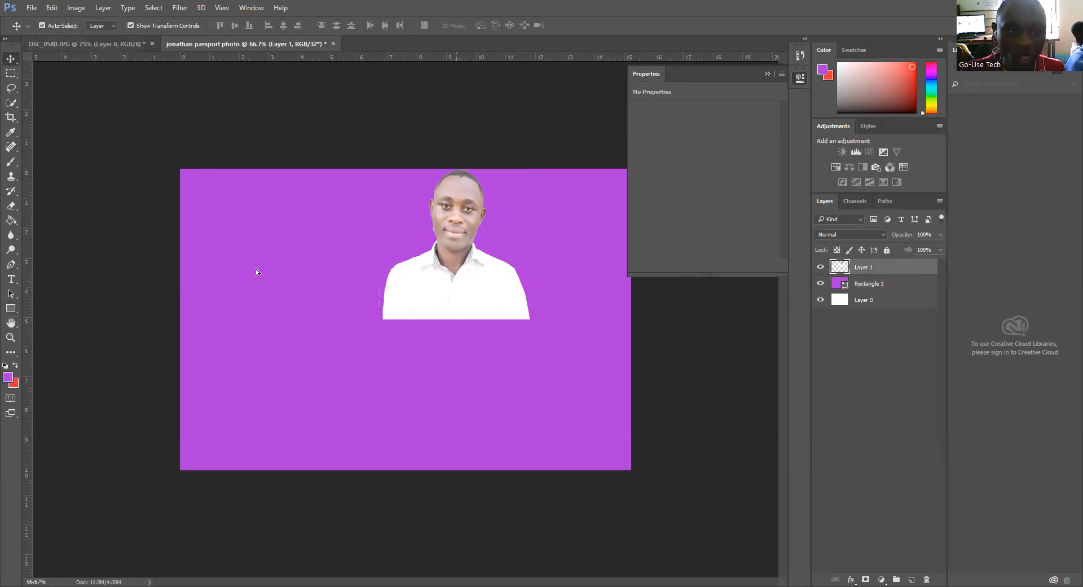
pyautogui.moveTo(255, 278); pyautogui.dragTo(260, 282)
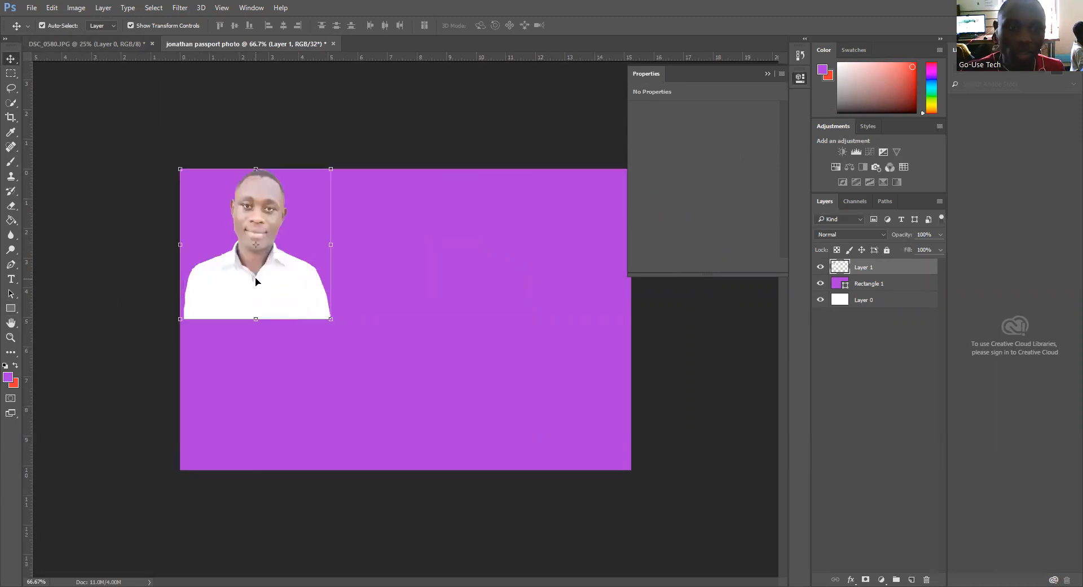
pyautogui.moveTo(177, 168); pyautogui.dragTo(213, 190)
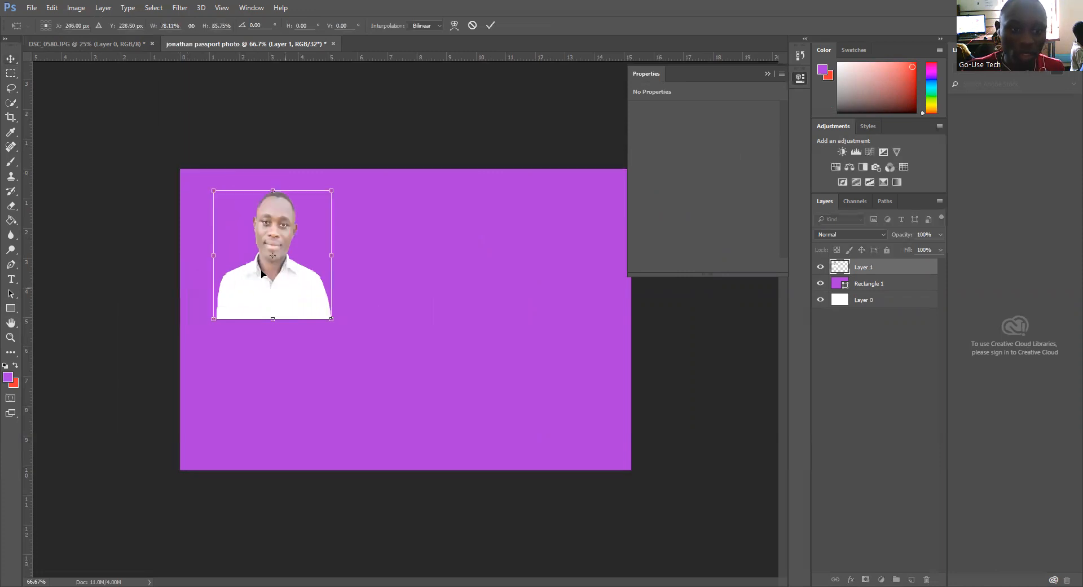
pyautogui.moveTo(285, 291); pyautogui.dragTo(254, 275)
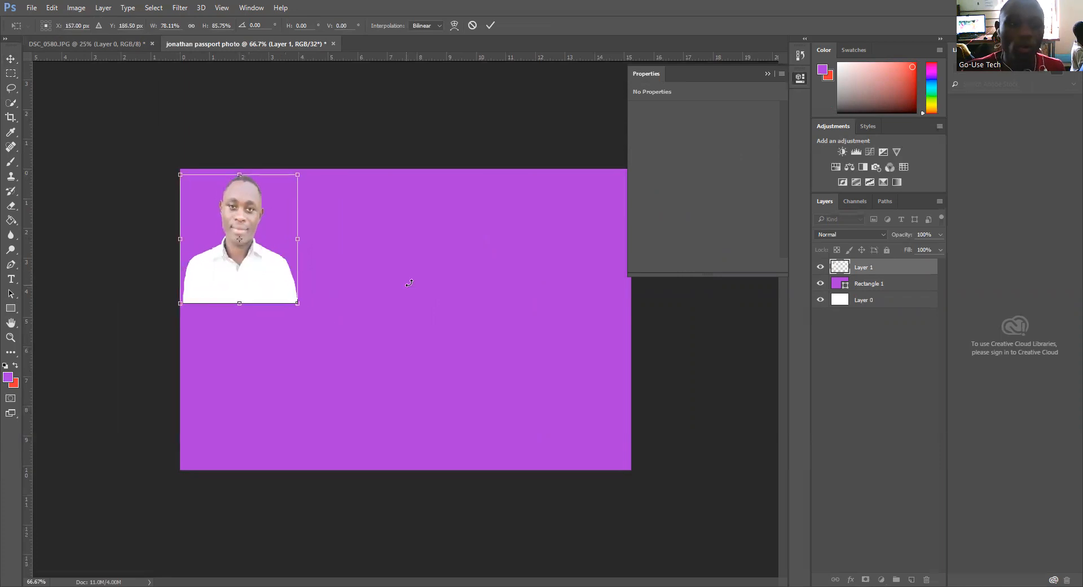
pyautogui.click(495, 26)
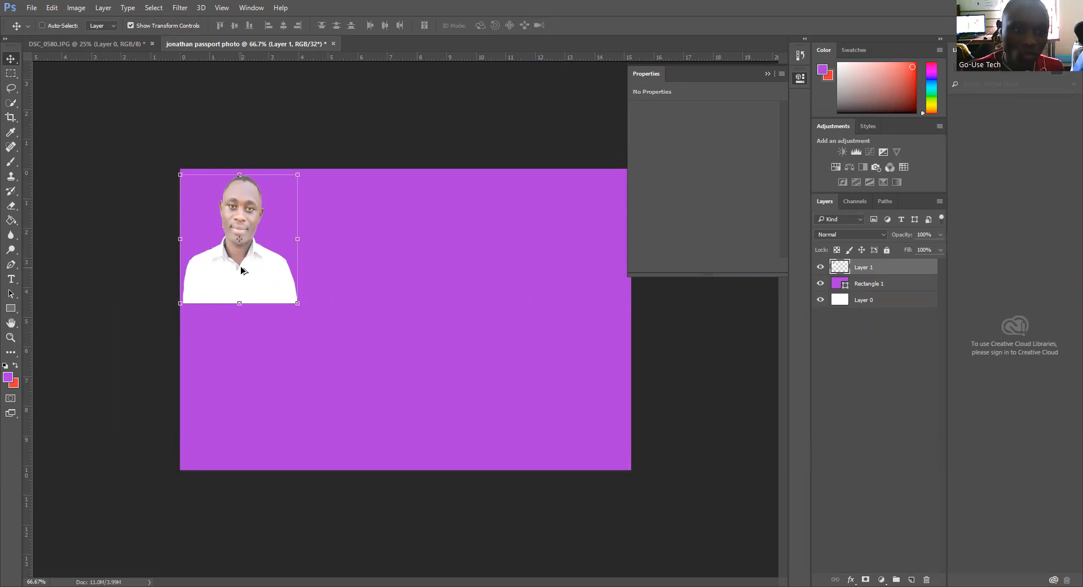
# - Duplicate the cutout twice to its right, forming a row of three portraits spaced about 4.1 cm apart along the canvas's upper edge
pyautogui.hotkey('ctrl', 'h')
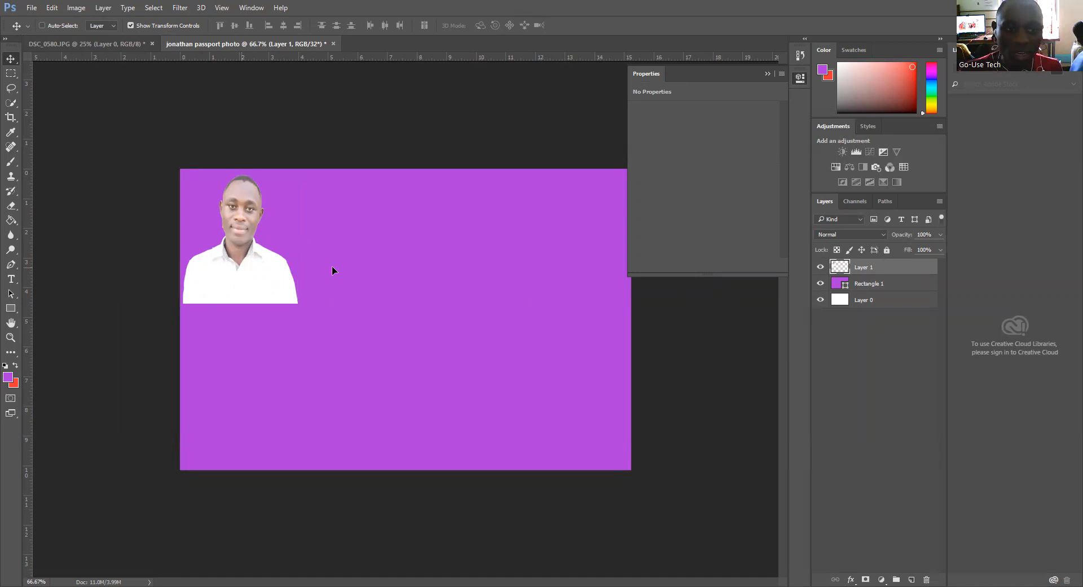
pyautogui.moveTo(241, 267); pyautogui.dragTo(362, 266)
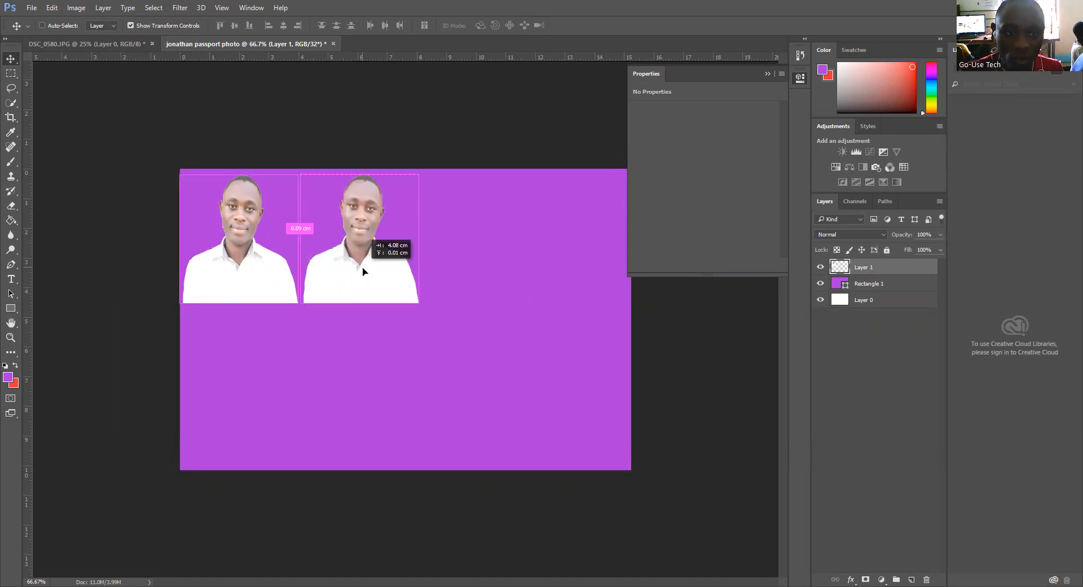
pyautogui.moveTo(364, 269); pyautogui.dragTo(363, 268)
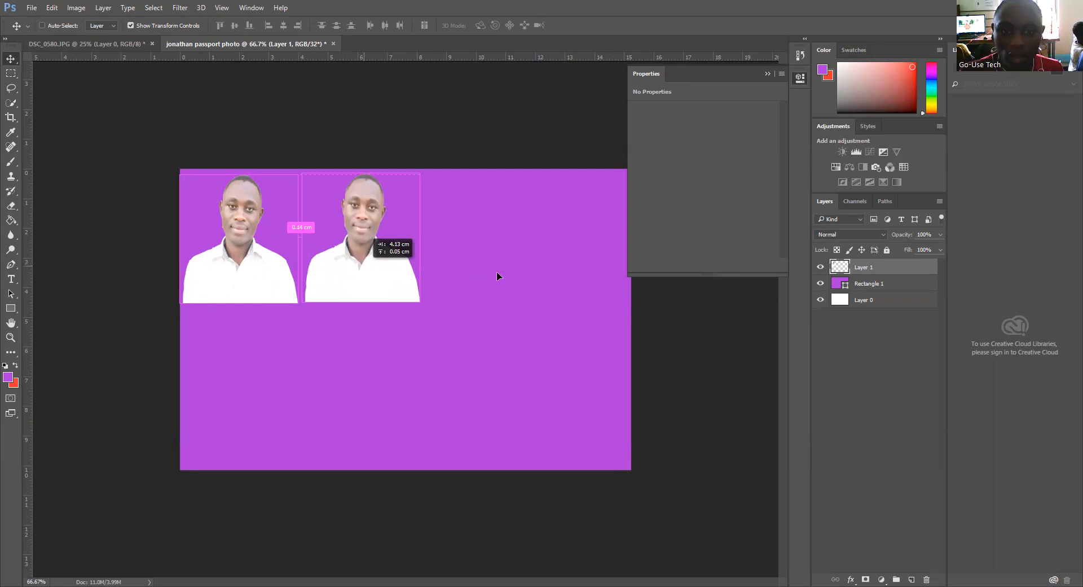
pyautogui.moveTo(486, 271); pyautogui.dragTo(487, 272)
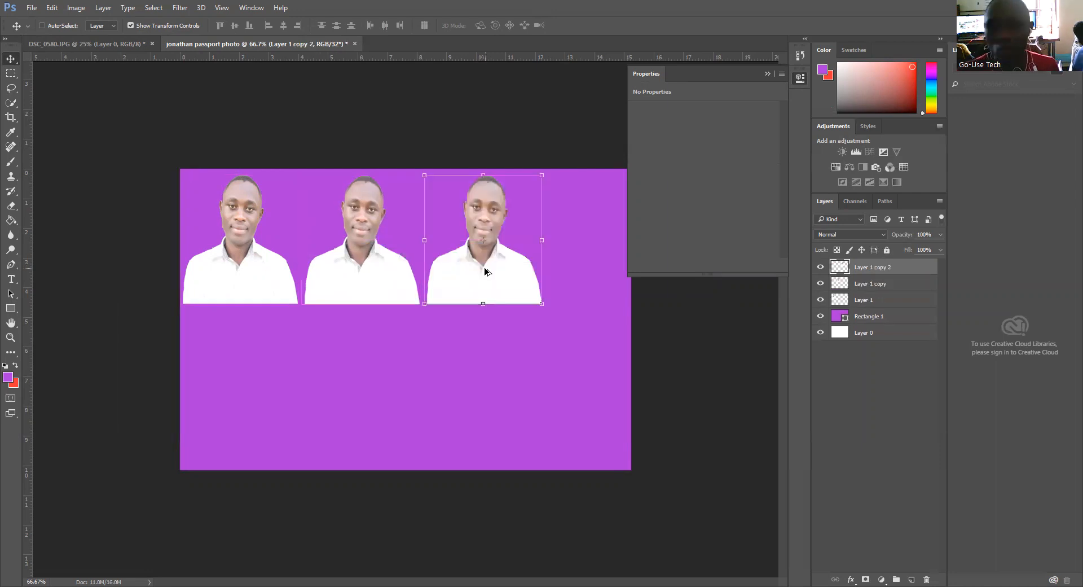
# - Duplicate all three portrait layers together as a second row directly below the first, near the canvas's lower edge
pyautogui.press('ctrl')
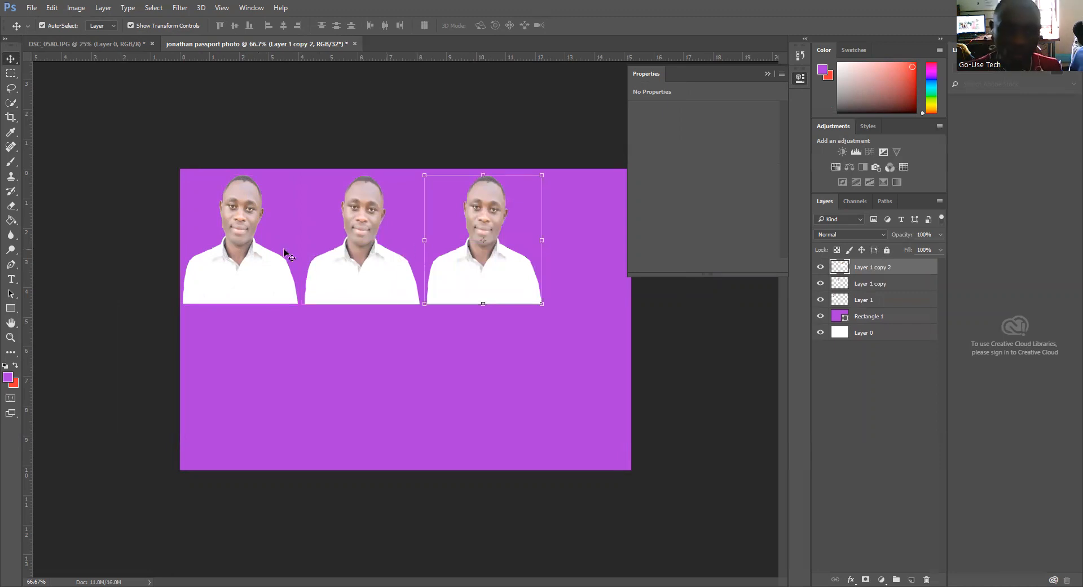
pyautogui.click(873, 300)
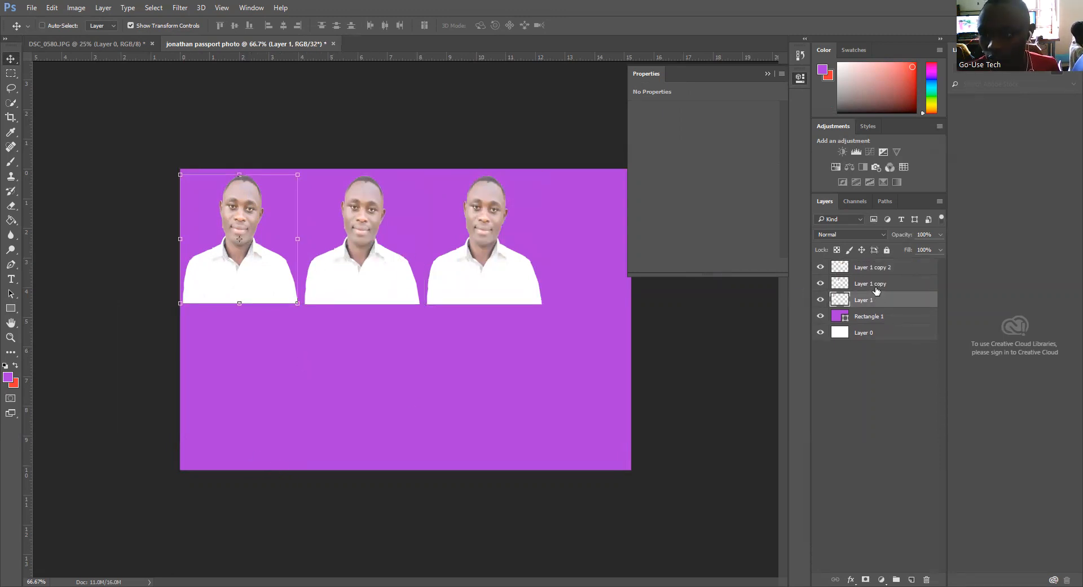
pyautogui.keyDown('ctrl'); pyautogui.click(877, 285); pyautogui.keyUp('ctrl')
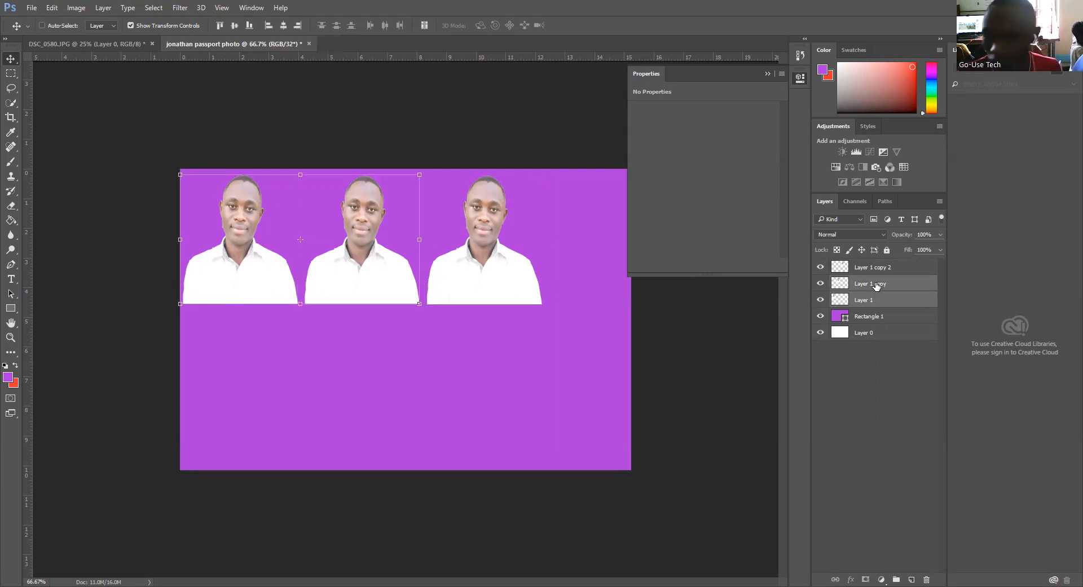
pyautogui.keyDown('ctrl'); pyautogui.click(878, 269); pyautogui.keyUp('ctrl')
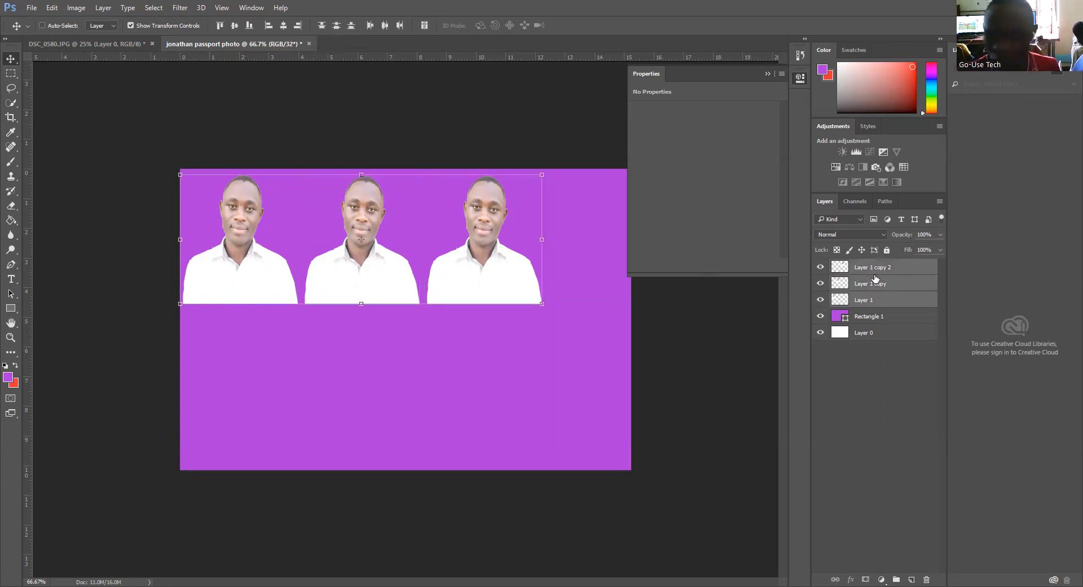
pyautogui.moveTo(345, 255); pyautogui.dragTo(350, 264)
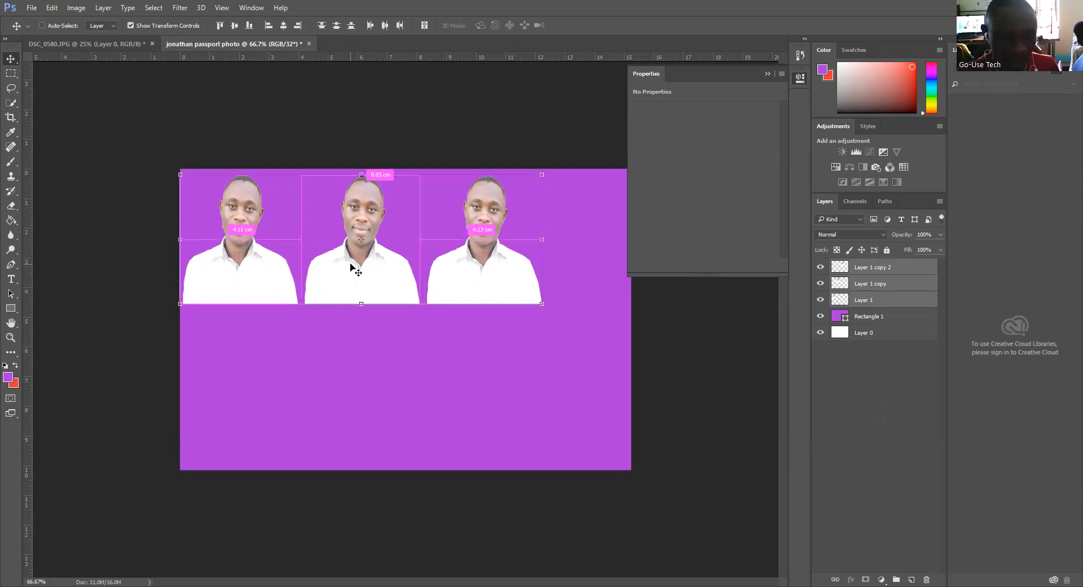
pyautogui.moveTo(350, 265); pyautogui.dragTo(350, 265)
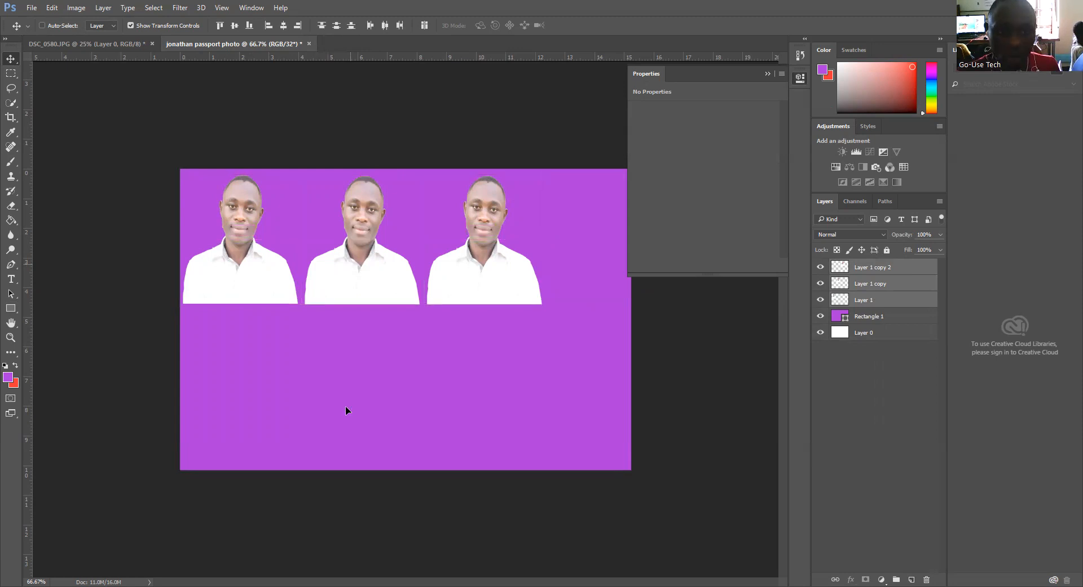
pyautogui.moveTo(348, 422); pyautogui.dragTo(350, 422)
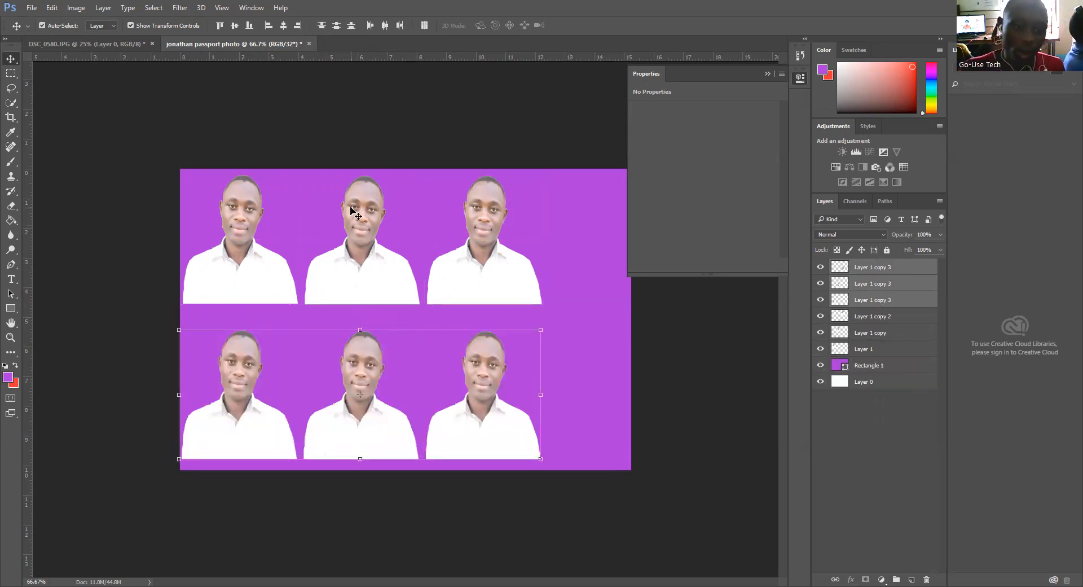
# - Save the passport photo sheet under its current document name in Downloads, in Photoshop (PSD) format with layers kept
pyautogui.click(32, 9)
pyautogui.click(65, 133)
pyautogui.click(188, 259)
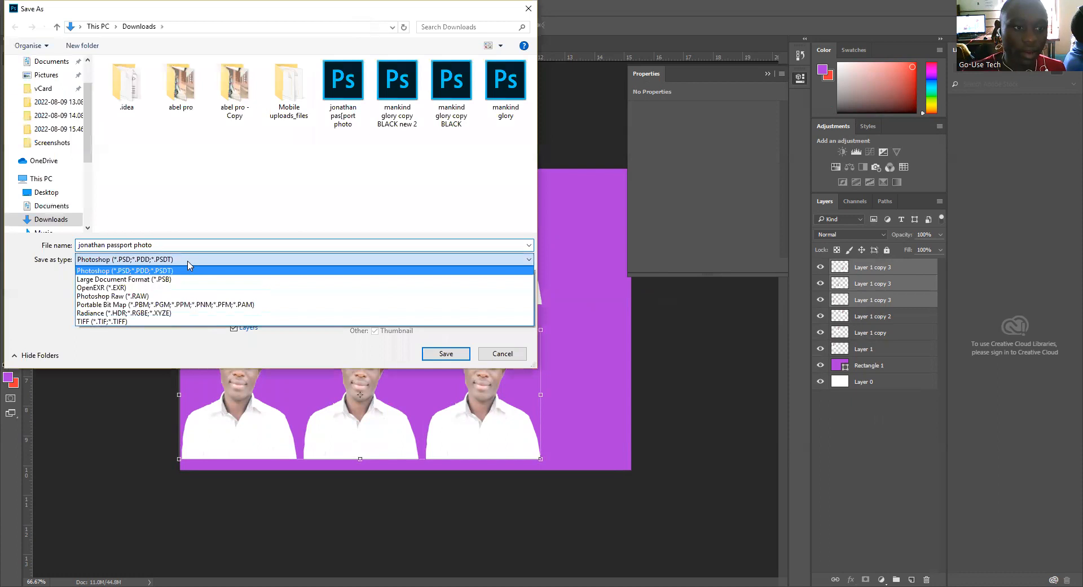
pyautogui.click(188, 266)
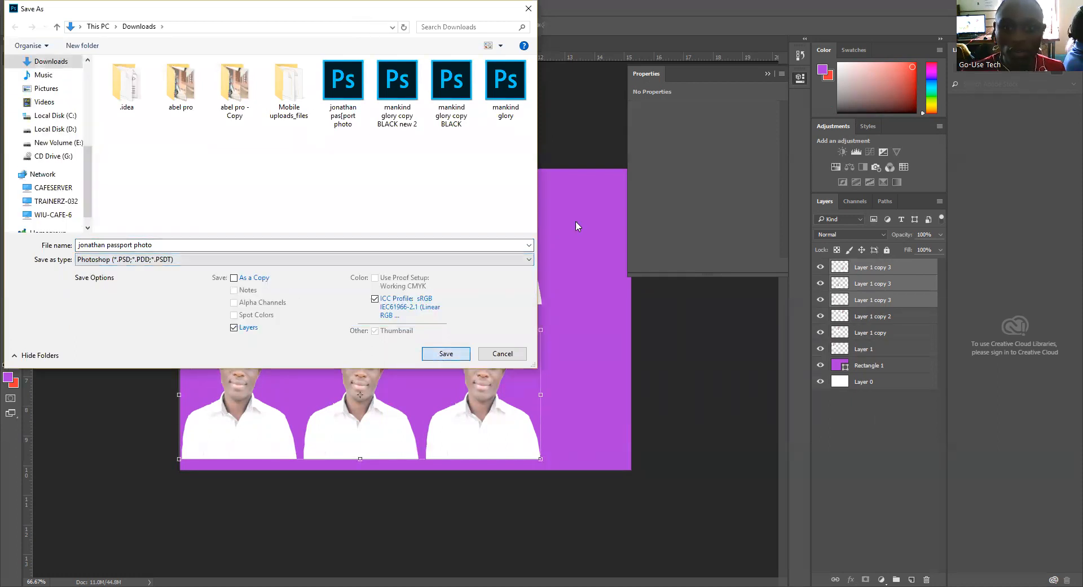
pyautogui.click(444, 354)
pyautogui.click(668, 182)
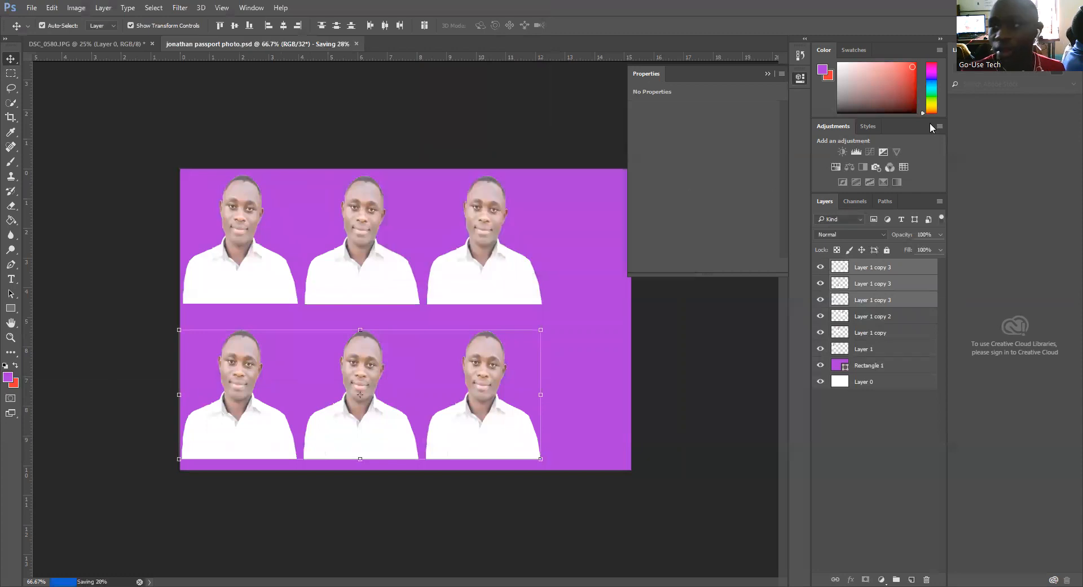